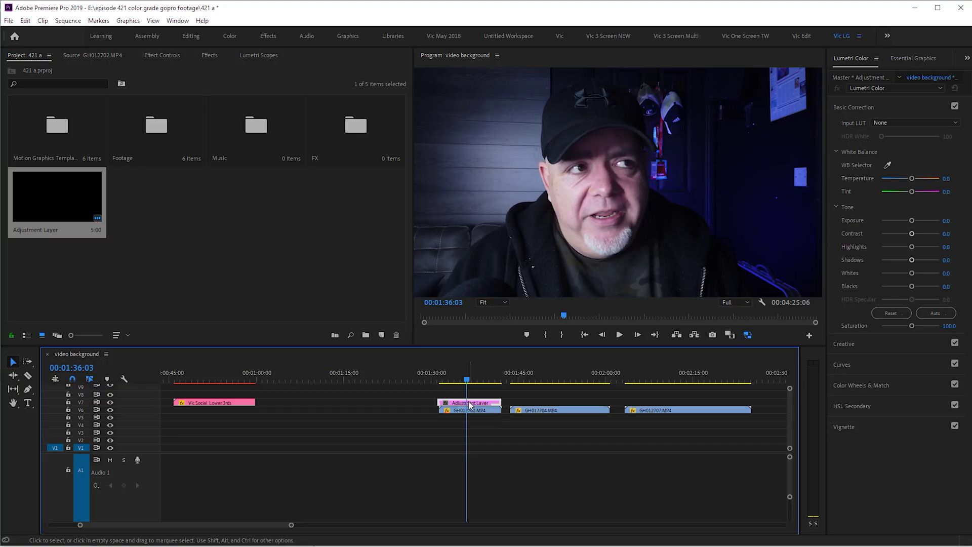
Display the Lumetri scopes and lower the adjustment layer's Shadows to -67 and Blacks to -53.
{"action": "left_click", "coordinate": [267, 59]}
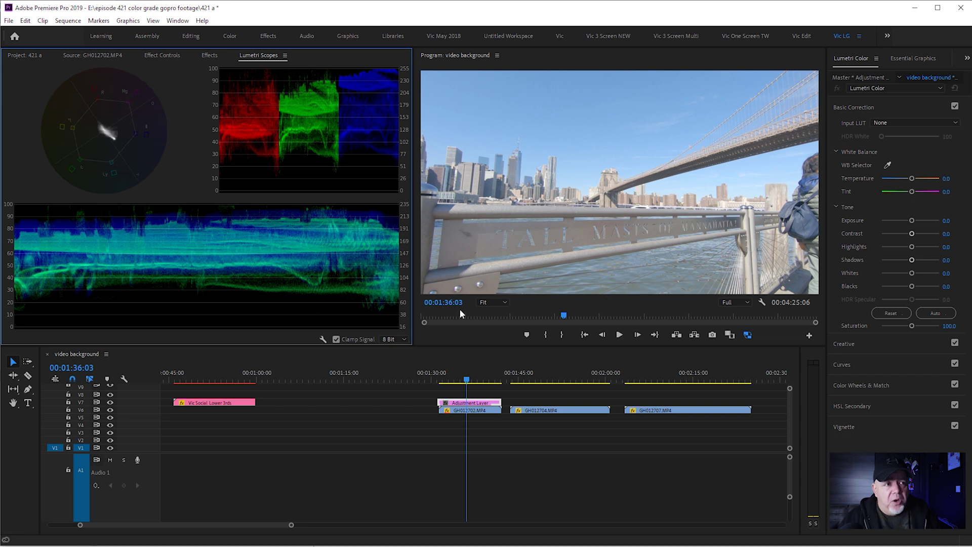
{"action": "left_click_drag", "start_coordinate": [908, 262], "coordinate": [895, 287]}
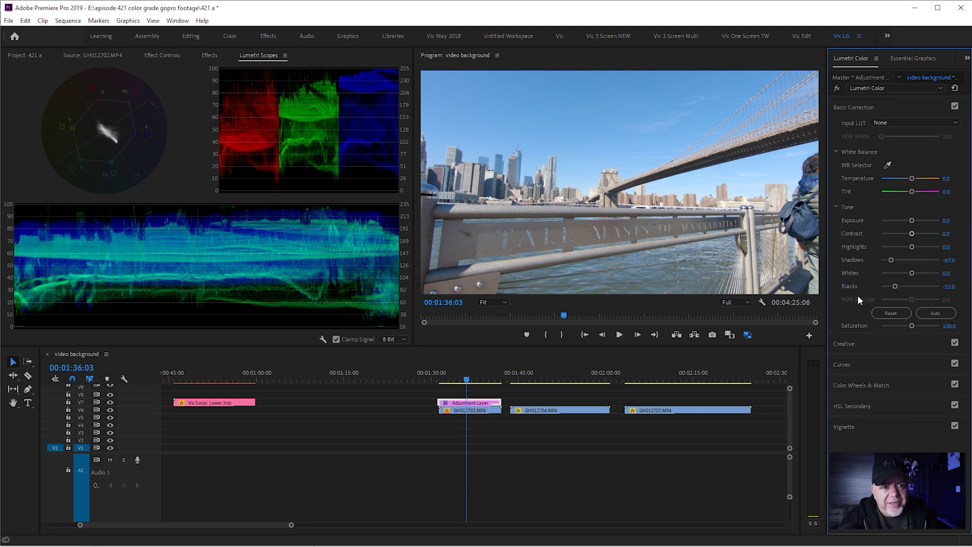
Try the Blacks and Whites at -100 and undo both changes.
{"action": "left_click_drag", "start_coordinate": [890, 287], "coordinate": [851, 292]}
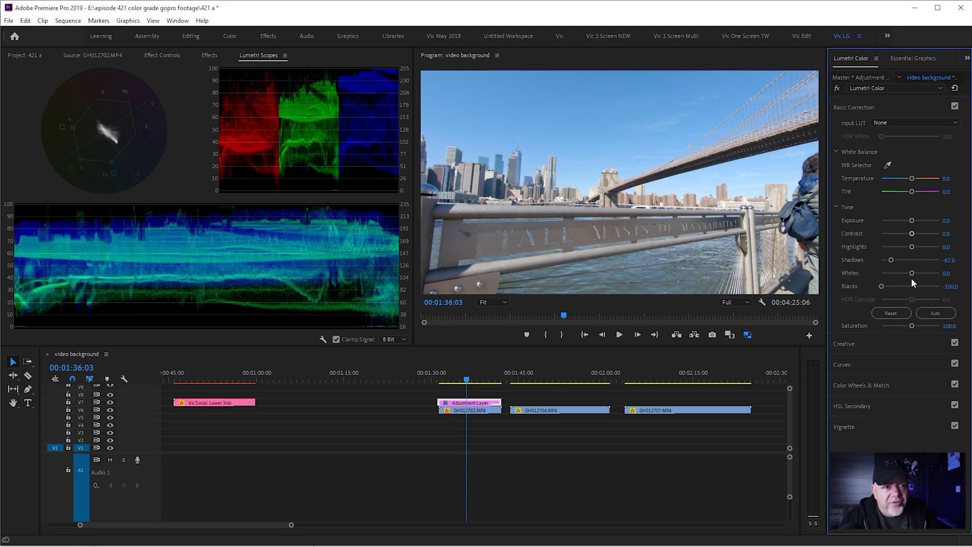
{"action": "left_click_drag", "start_coordinate": [911, 274], "coordinate": [818, 281]}
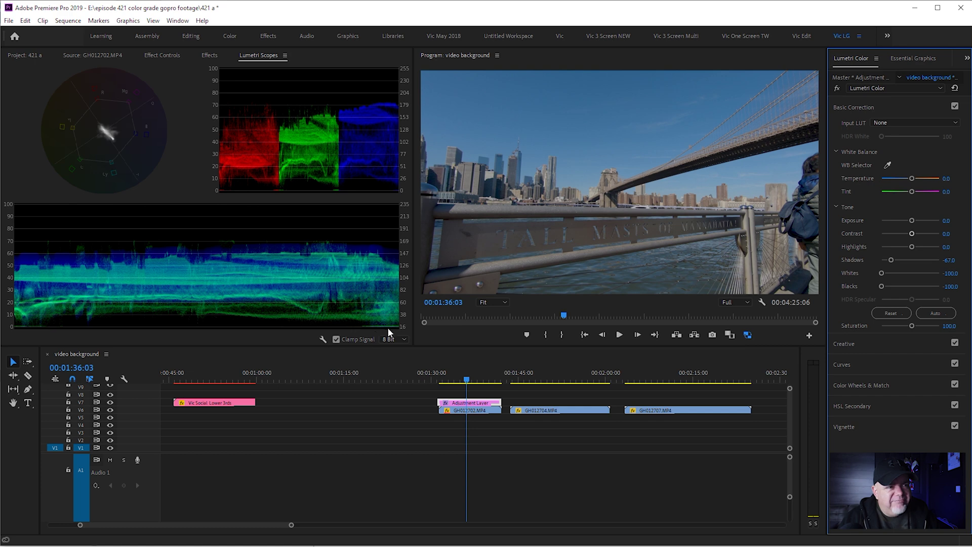
{"action": "key", "text": "ctrl+z"}
{"action": "key", "text": "ctrl+z"}
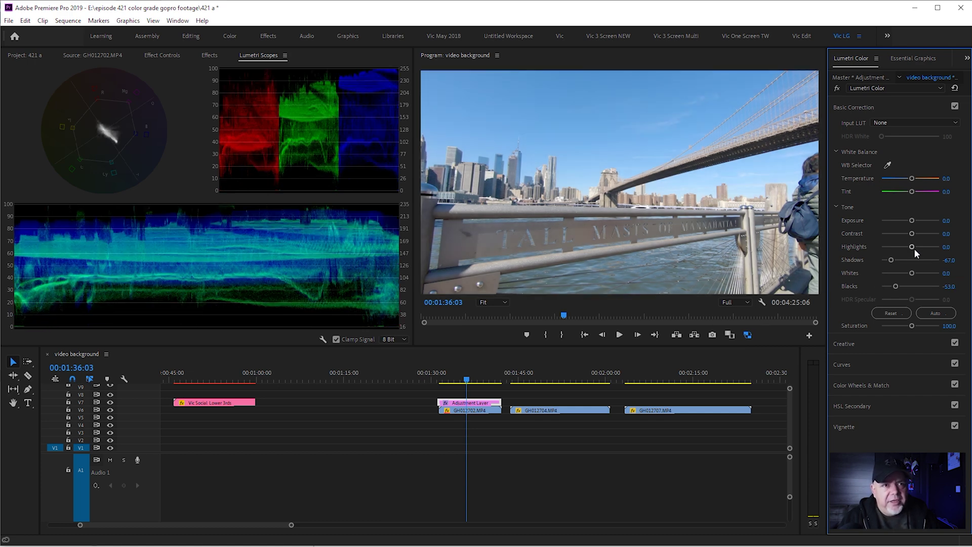
Lower the Highlights to -18.5 and compare the image with the Lumetri grade switched off and on.
{"action": "left_click_drag", "start_coordinate": [912, 247], "coordinate": [903, 249]}
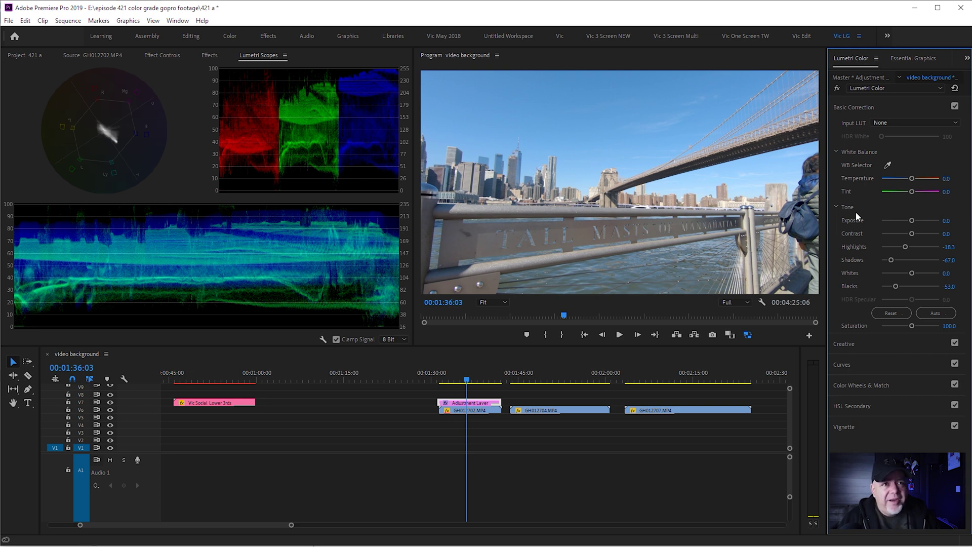
{"action": "left_click", "coordinate": [837, 91]}
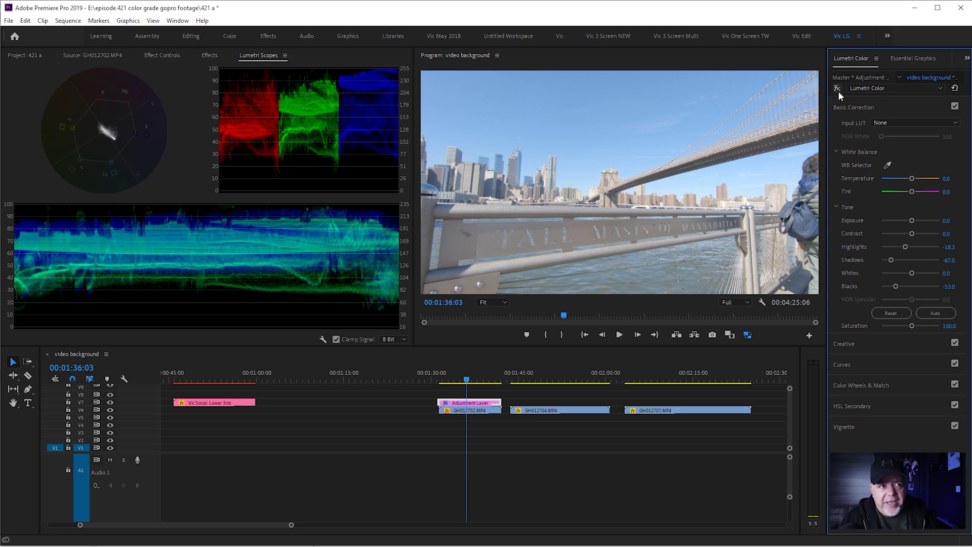
{"action": "left_click", "coordinate": [838, 89]}
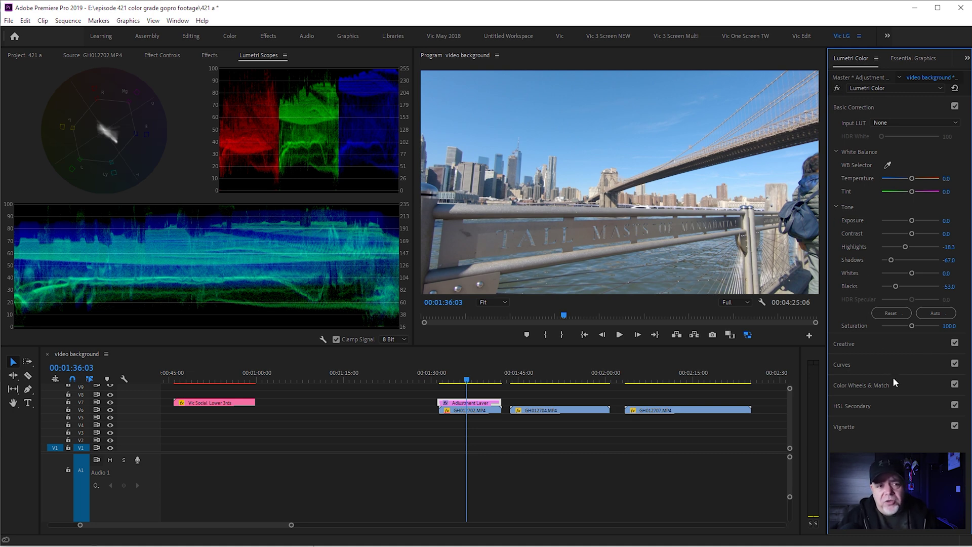
Open the Hue Saturation Curves and try bending the blue range of the Hue vs Hue curve with manually placed points.
{"action": "left_click", "coordinate": [896, 362]}
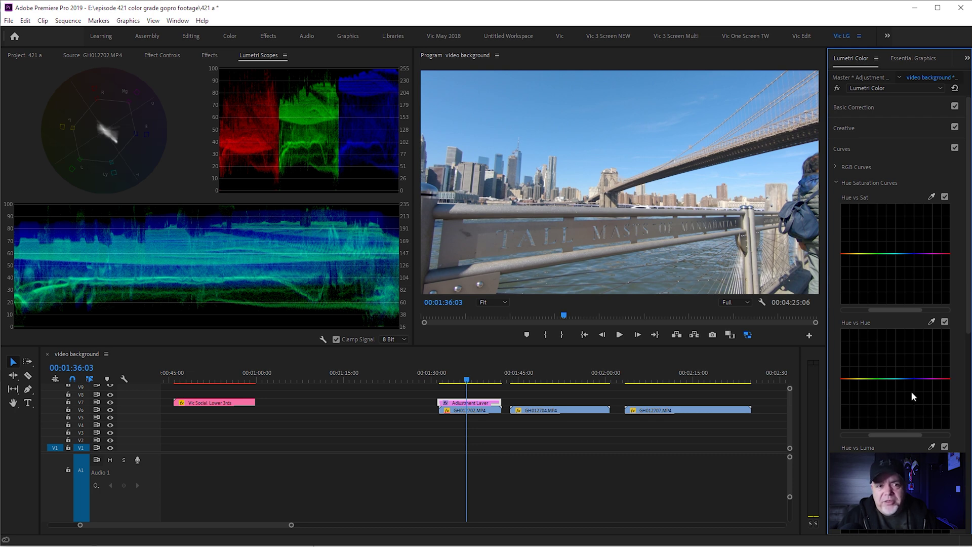
{"action": "left_click", "coordinate": [899, 379]}
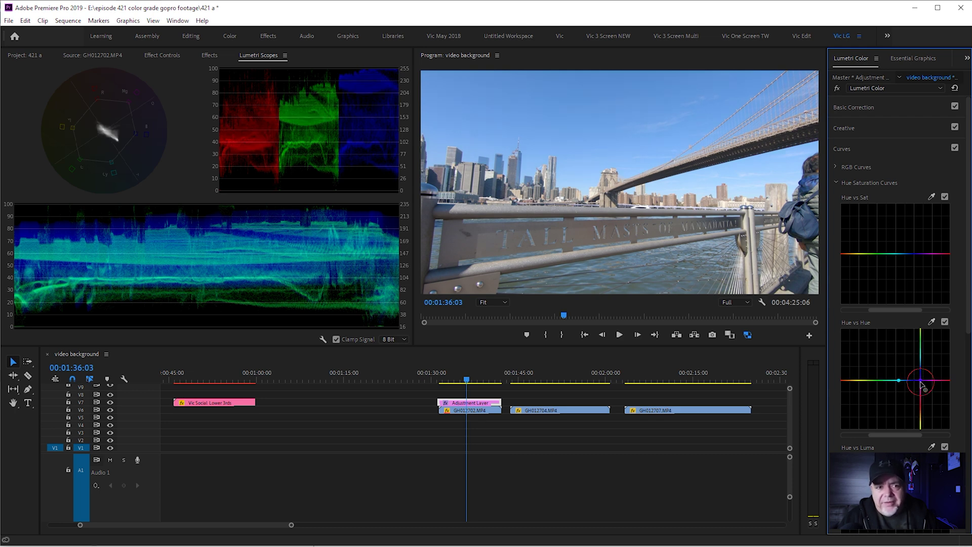
{"action": "left_click_drag", "start_coordinate": [912, 384], "coordinate": [912, 358]}
{"action": "double_click", "coordinate": [911, 359]}
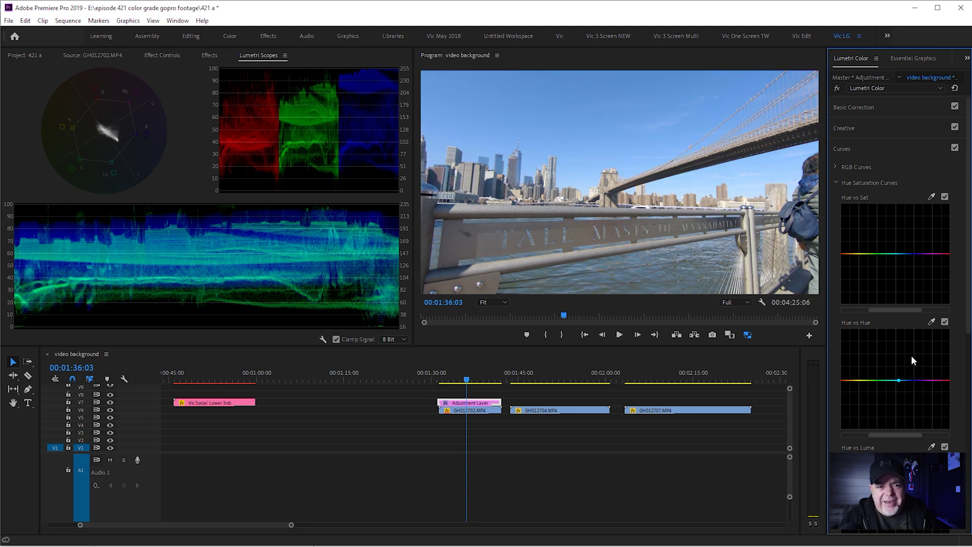
Sample the sky for the Hue vs Hue curve and raise its blue point slightly to shift the sky toward teal.
{"action": "left_click", "coordinate": [930, 322]}
{"action": "left_click", "coordinate": [602, 84]}
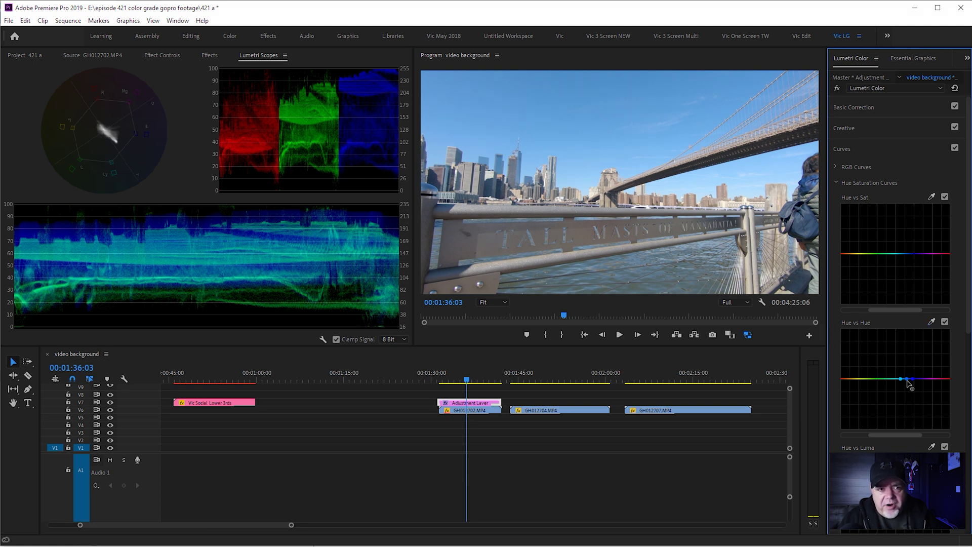
{"action": "left_click_drag", "start_coordinate": [908, 385], "coordinate": [909, 381]}
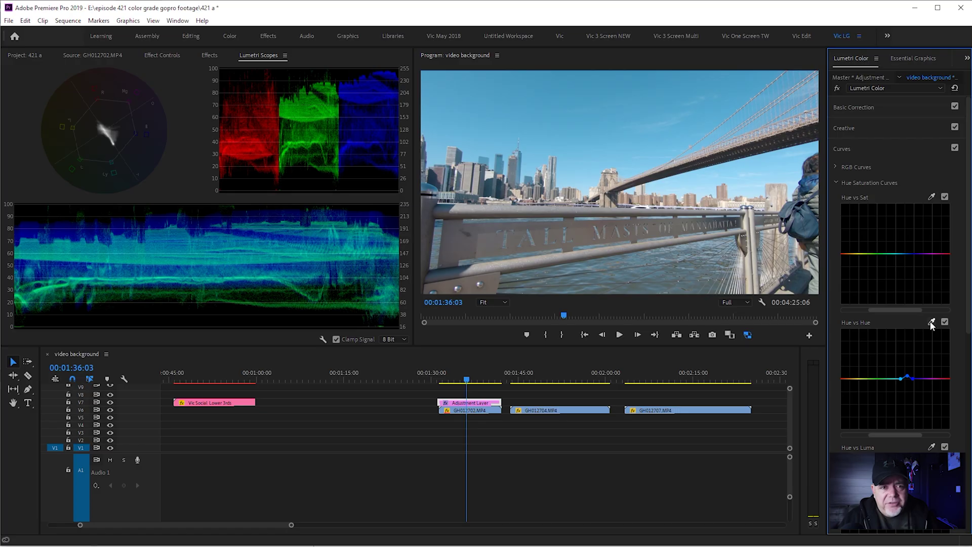
Sample the bridge tower for the Hue vs Hue curve and raise its orange point slightly.
{"action": "left_click", "coordinate": [931, 322]}
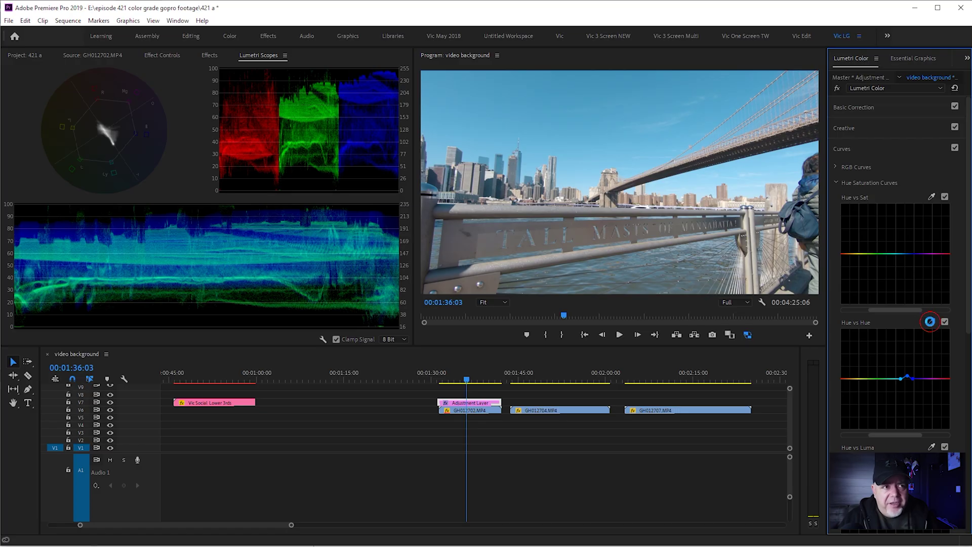
{"action": "left_click", "coordinate": [613, 170]}
{"action": "mouse_move", "coordinate": [849, 379]}
{"action": "left_mouse_down"}
{"action": "mouse_move", "coordinate": [846, 338]}
{"action": "mouse_move", "coordinate": [853, 384]}
{"action": "left_mouse_up"}
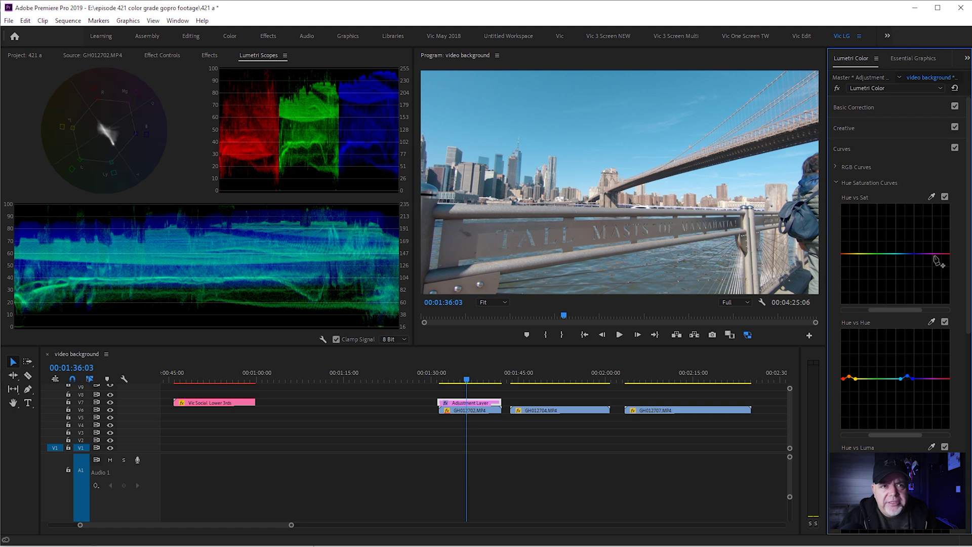
Sample the bridge tower for the Hue vs Sat curve, boost the orange saturation, and compare the grade off and on.
{"action": "left_click", "coordinate": [930, 197]}
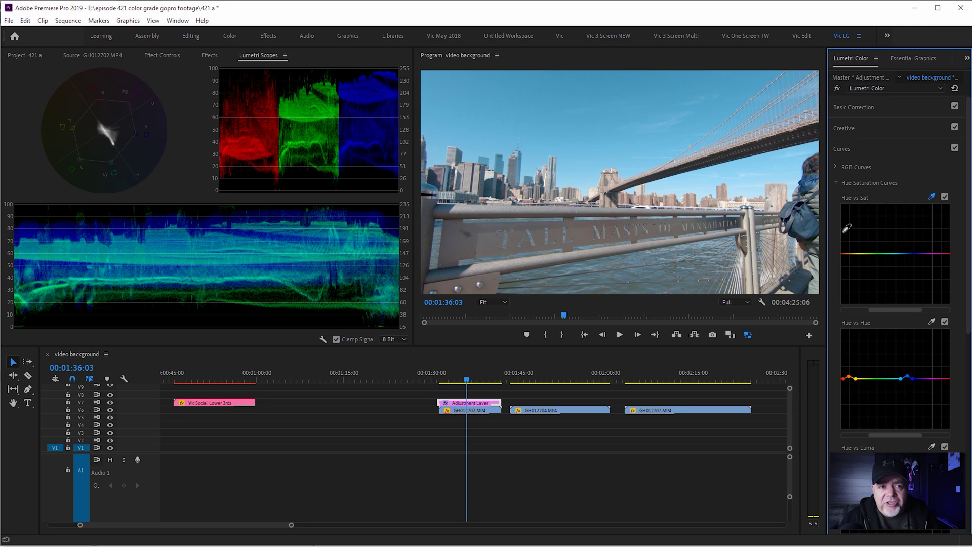
{"action": "left_click", "coordinate": [615, 172]}
{"action": "mouse_move", "coordinate": [850, 253]}
{"action": "left_mouse_down"}
{"action": "mouse_move", "coordinate": [851, 203]}
{"action": "mouse_move", "coordinate": [852, 237]}
{"action": "left_mouse_up"}
{"action": "left_click", "coordinate": [836, 88]}
{"action": "left_click", "coordinate": [836, 88]}
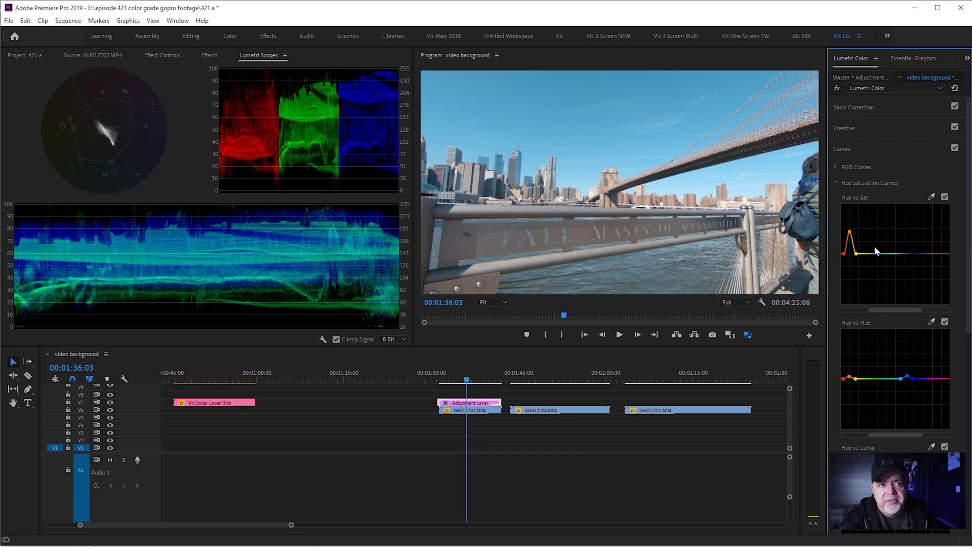
Warm the white balance by setting the Temperature to 14.8 in Basic Correction.
{"action": "left_click", "coordinate": [863, 108]}
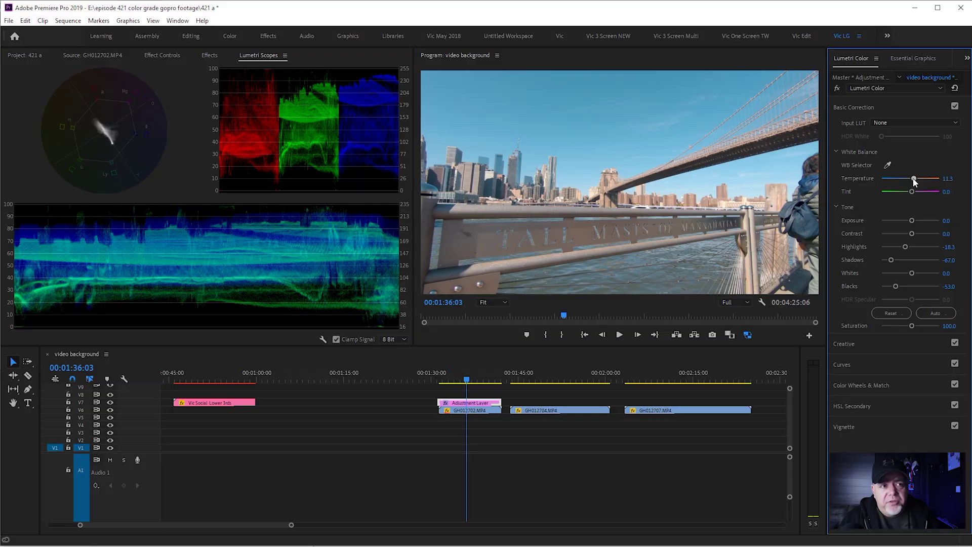
{"action": "left_click_drag", "start_coordinate": [914, 183], "coordinate": [916, 184]}
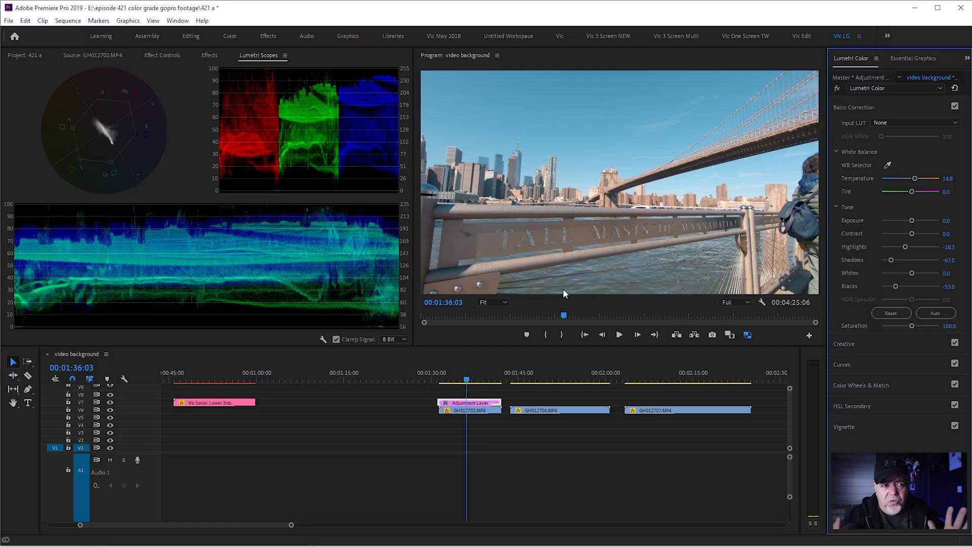
Duplicate the graded adjustment layer above GH012704.MP4, compare both clips, and extend the copy to the end of that clip.
{"action": "left_click", "coordinate": [553, 368]}
{"action": "left_click", "coordinate": [666, 372]}
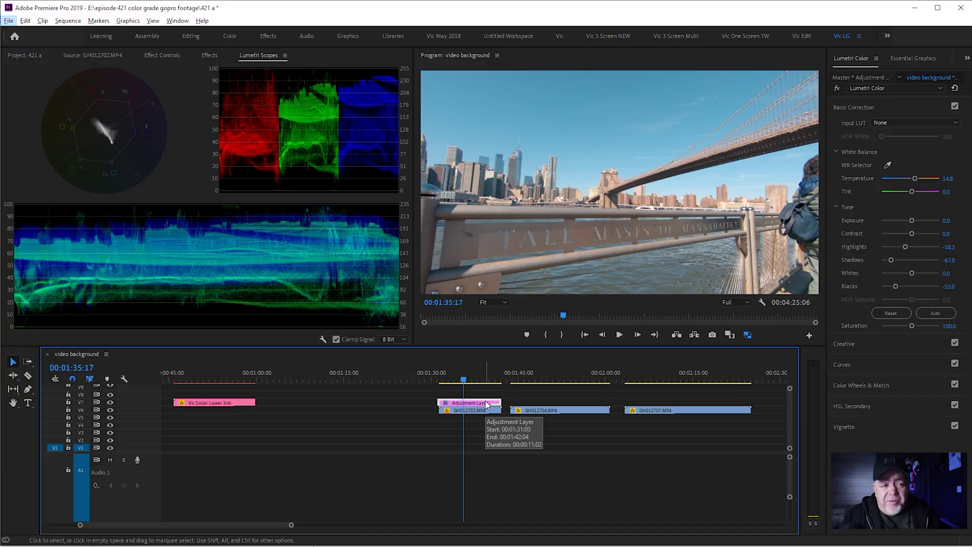
{"action": "left_click_drag", "start_coordinate": [486, 404], "coordinate": [563, 408]}
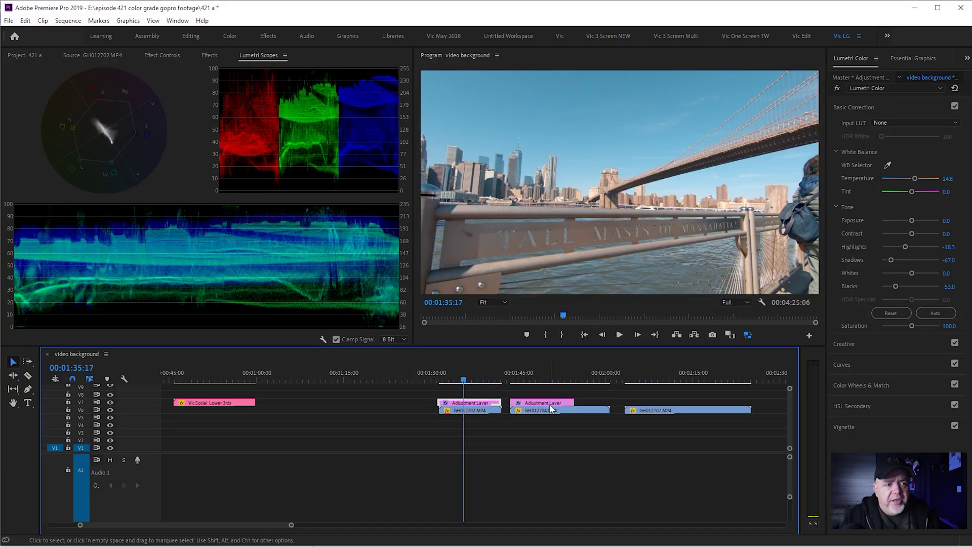
{"action": "left_click", "coordinate": [543, 380]}
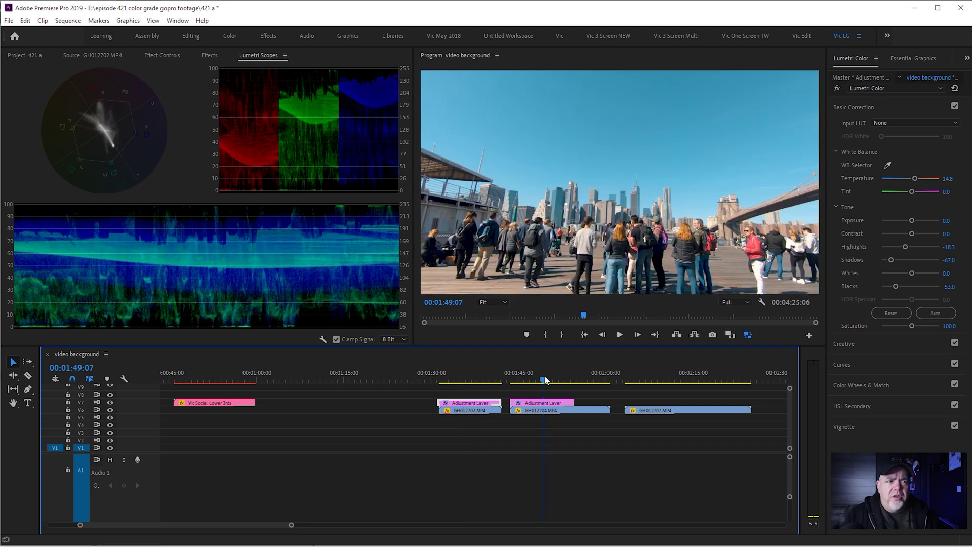
{"action": "left_click", "coordinate": [478, 380]}
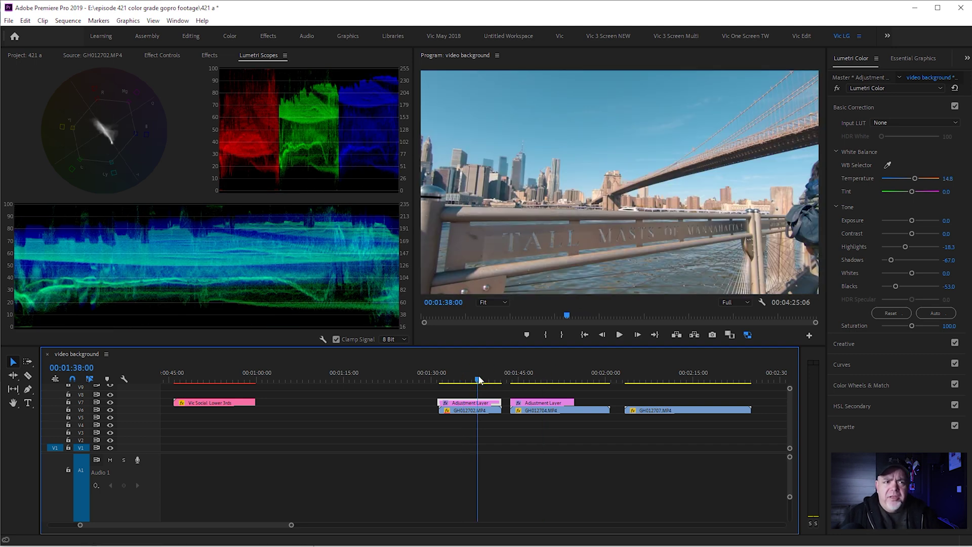
{"action": "left_click", "coordinate": [540, 378]}
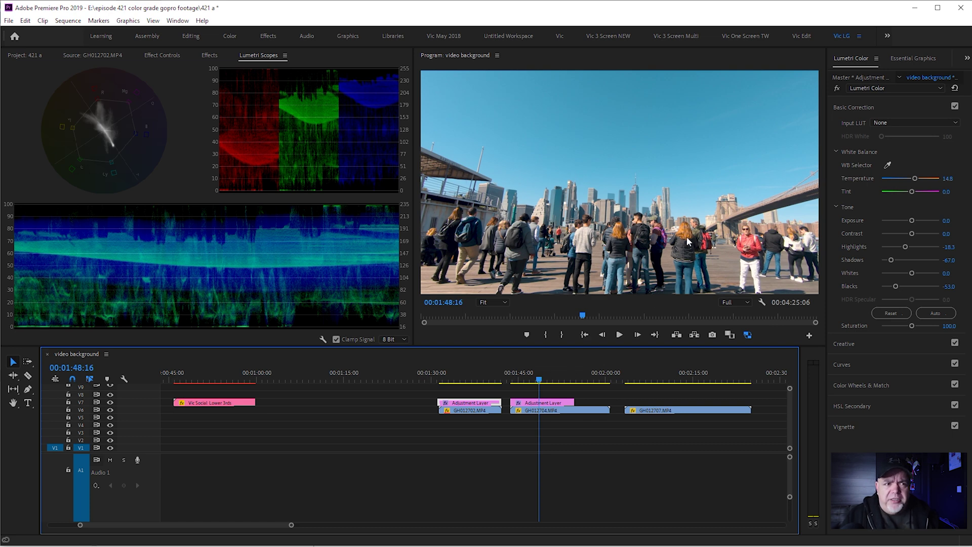
{"action": "left_click_drag", "start_coordinate": [574, 403], "coordinate": [609, 400]}
On the adjustment layer above GH012704.MP4, flatten the orange Hue vs Sat peak almost to the baseline and set Contrast to 47.8.
{"action": "left_click", "coordinate": [572, 402]}
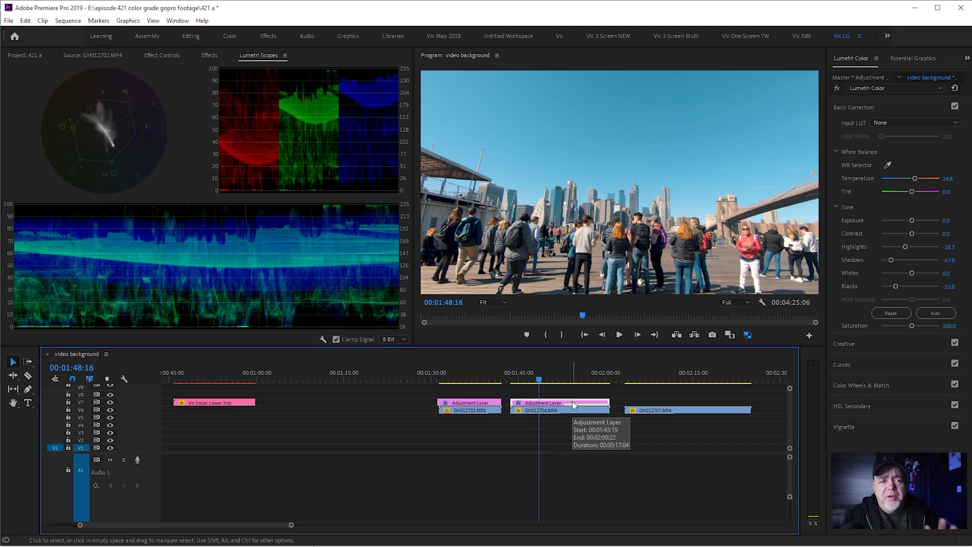
{"action": "left_click", "coordinate": [873, 364]}
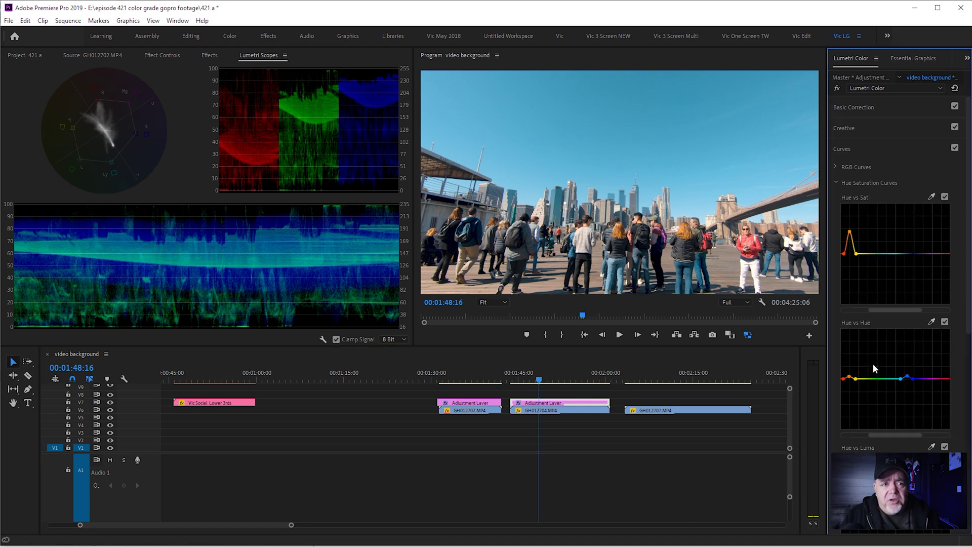
{"action": "left_click_drag", "start_coordinate": [853, 240], "coordinate": [855, 257]}
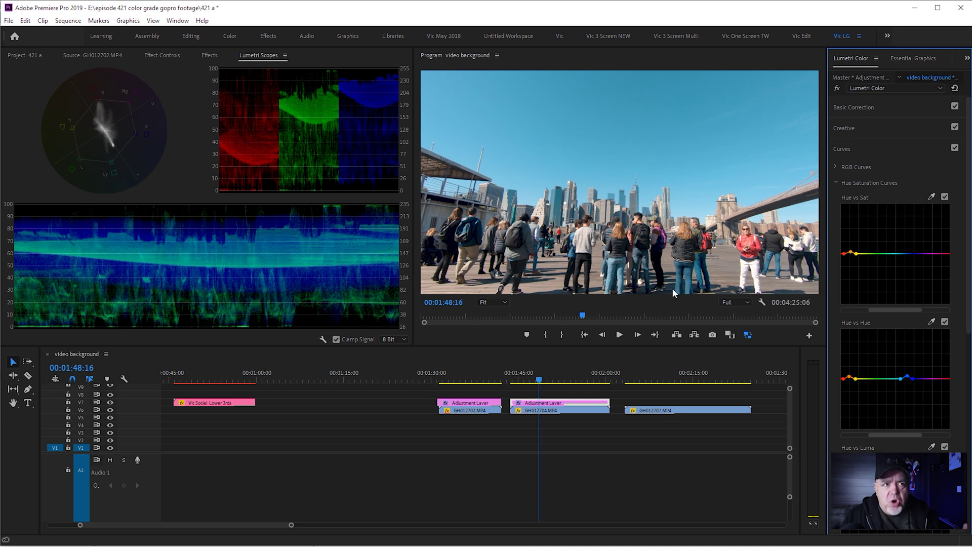
{"action": "left_click", "coordinate": [837, 88]}
{"action": "left_click", "coordinate": [837, 88]}
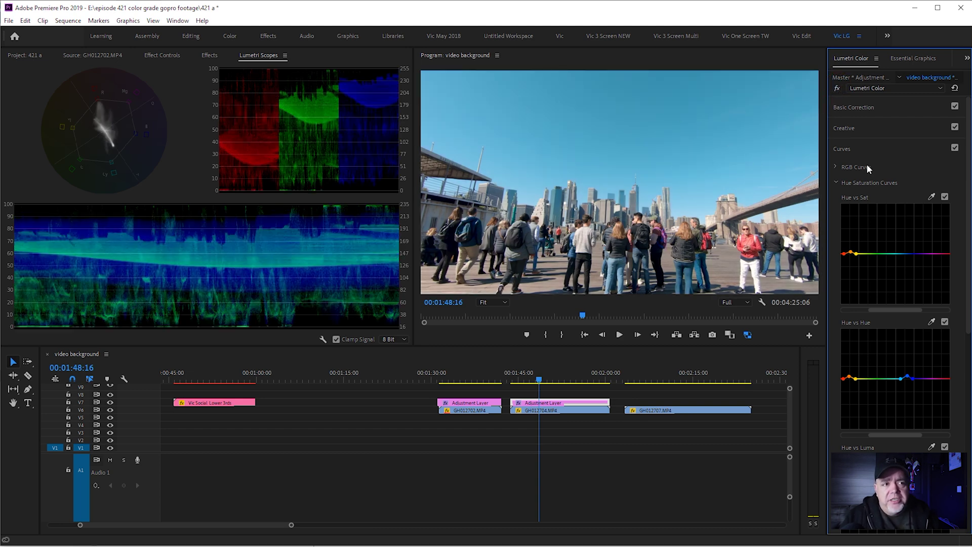
{"action": "left_click", "coordinate": [862, 106]}
{"action": "left_click_drag", "start_coordinate": [912, 233], "coordinate": [924, 234]}
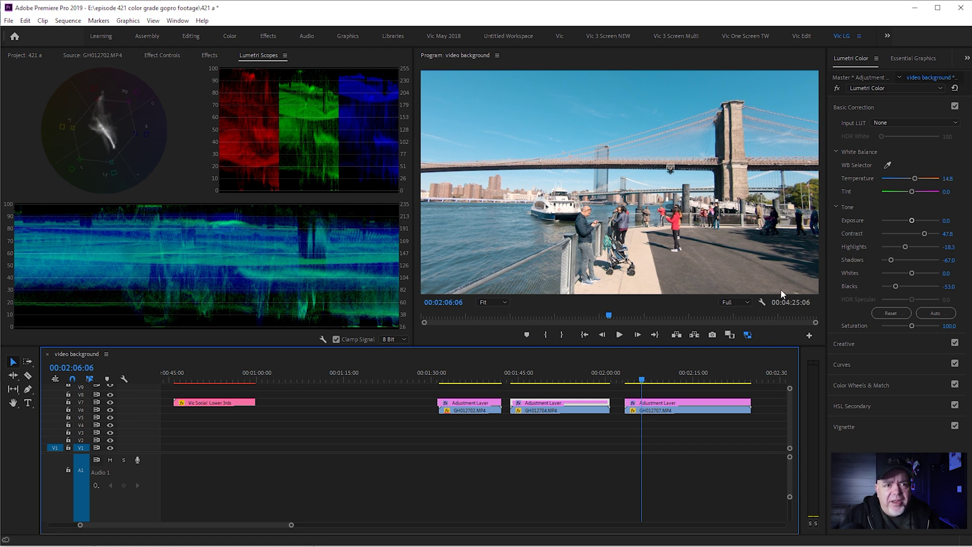
On the adjustment layer above GH012707.MP4, set Saturation to 90.4 and Temperature to 30.4, and compare with the ungraded image.
{"action": "left_click", "coordinate": [663, 402]}
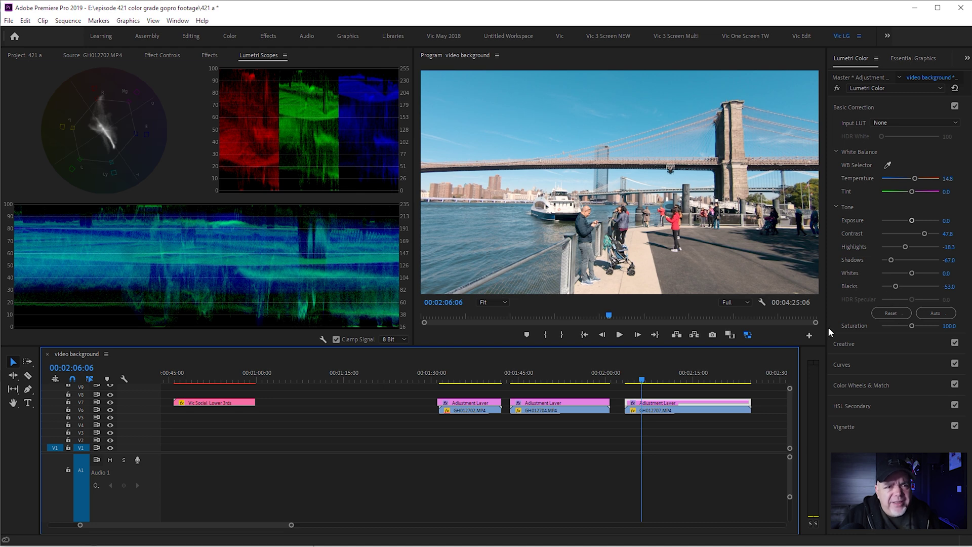
{"action": "left_click_drag", "start_coordinate": [912, 324], "coordinate": [906, 328]}
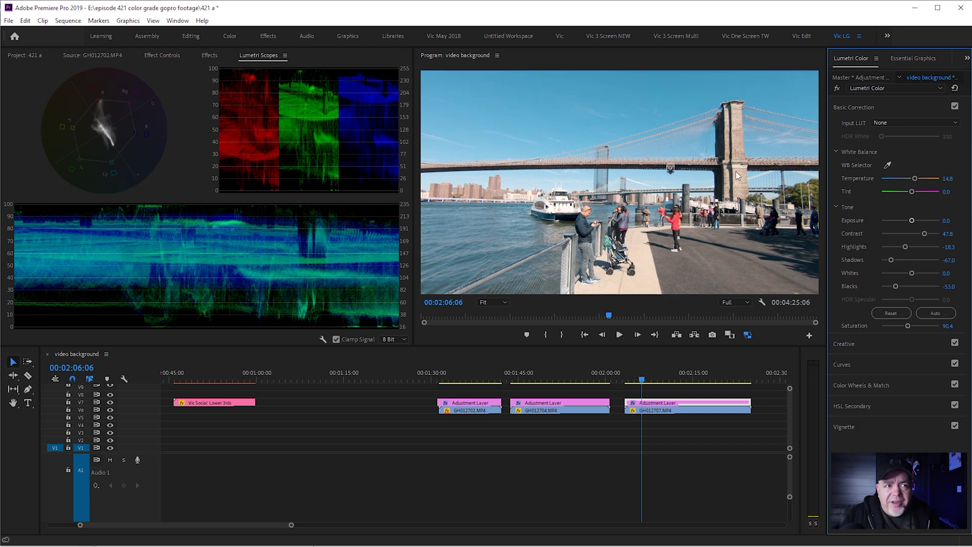
{"action": "left_click_drag", "start_coordinate": [914, 179], "coordinate": [920, 182]}
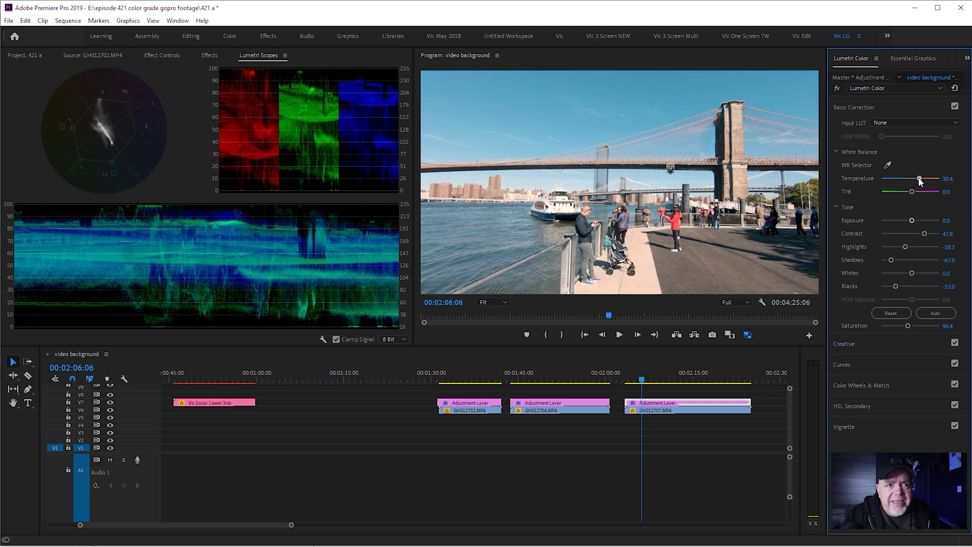
{"action": "left_click", "coordinate": [838, 89]}
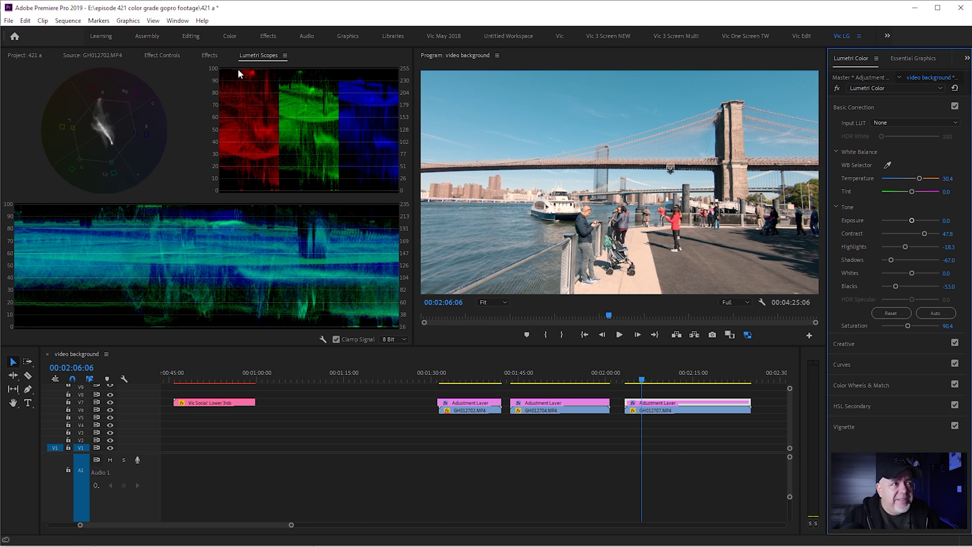
Apply the Crop video effect to the adjustment layer above GH012707.MP4.
{"action": "left_click", "coordinate": [209, 56]}
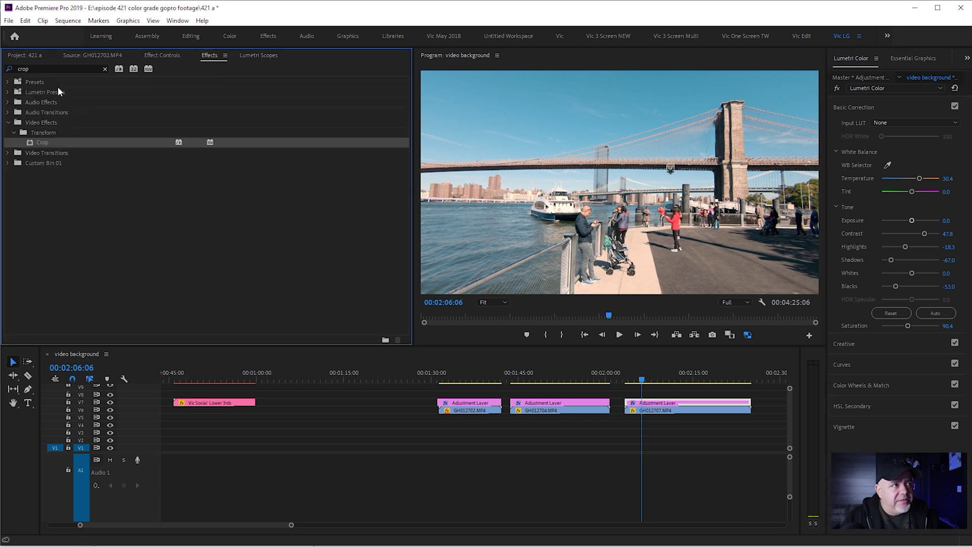
{"action": "left_click_drag", "start_coordinate": [60, 144], "coordinate": [658, 402]}
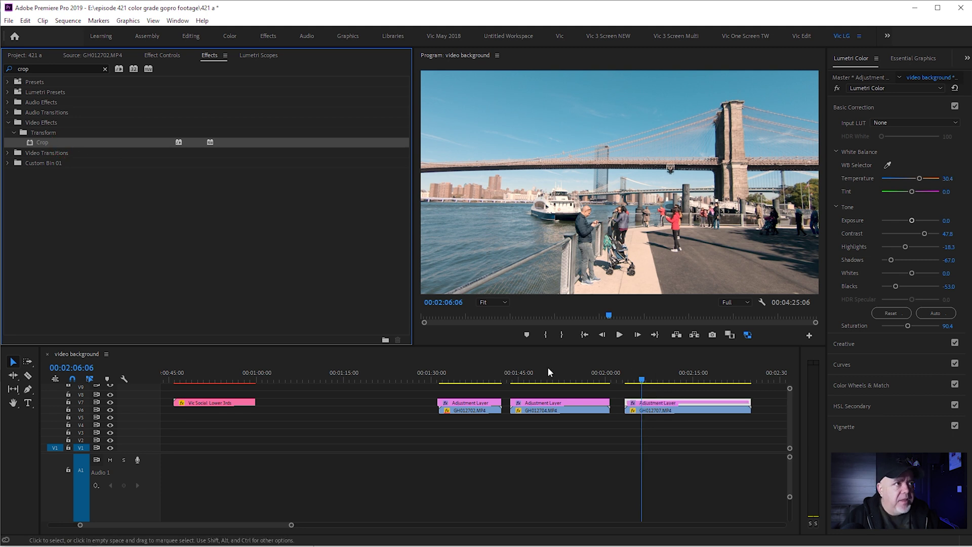
Set the Crop effect's Top and Bottom to 12% on the adjustment layer above GH012707.MP4.
{"action": "left_click", "coordinate": [173, 57]}
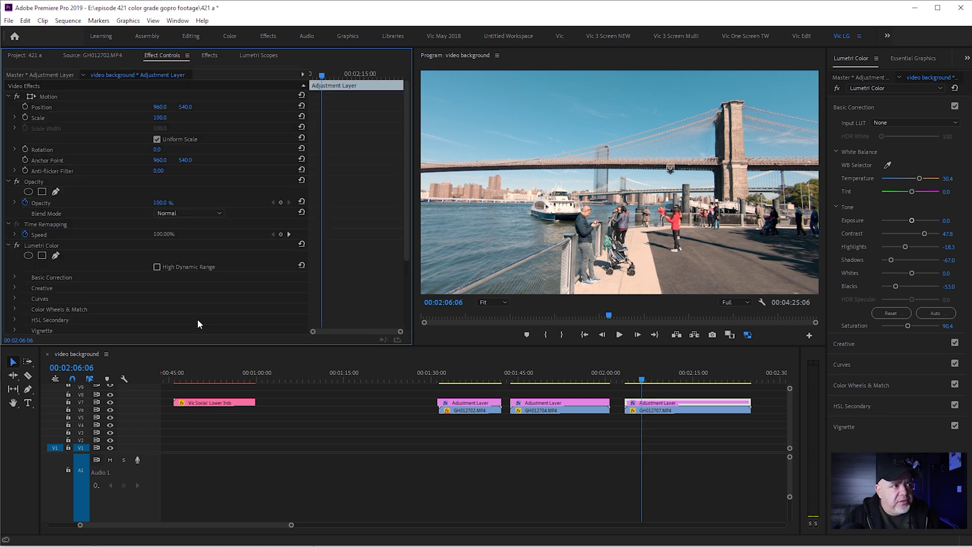
{"action": "scroll", "coordinate": [198, 324], "scroll_direction": "down", "scroll_amount": 4}
{"action": "left_click", "coordinate": [160, 275]}
{"action": "key", "text": "Return"}
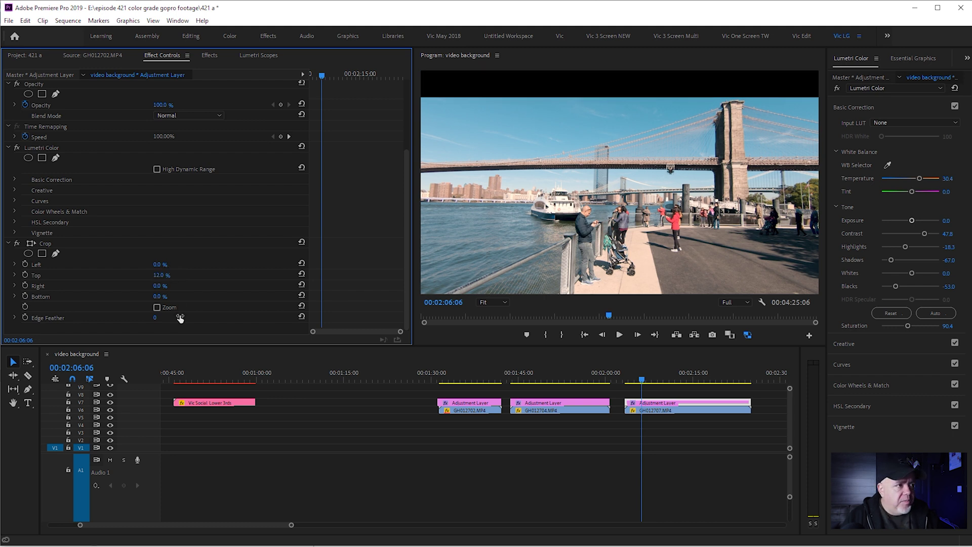
{"action": "left_click", "coordinate": [161, 297]}
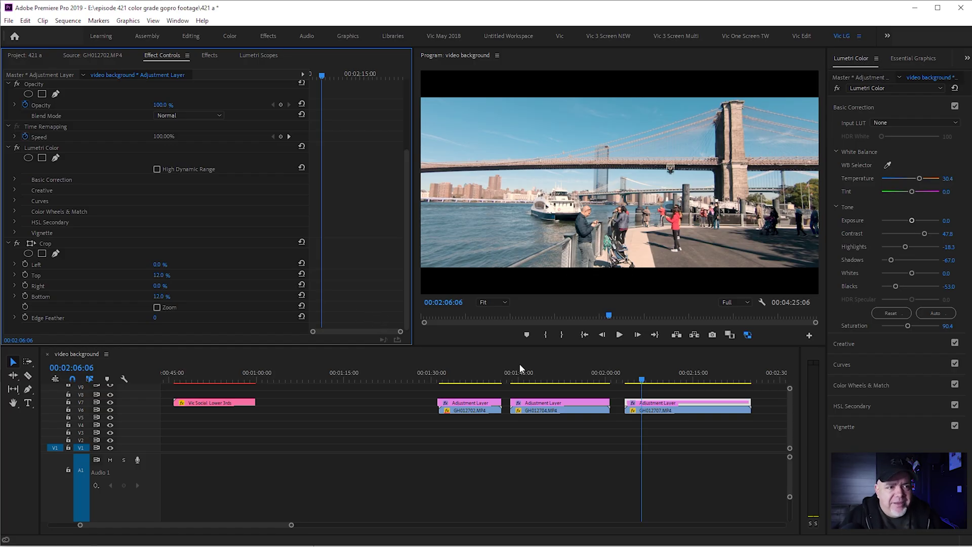
Copy the Crop effect to the adjustment layer above GH012704.MP4 and set the vertical position of GH012704.MP4 to 444.
{"action": "left_click", "coordinate": [47, 245]}
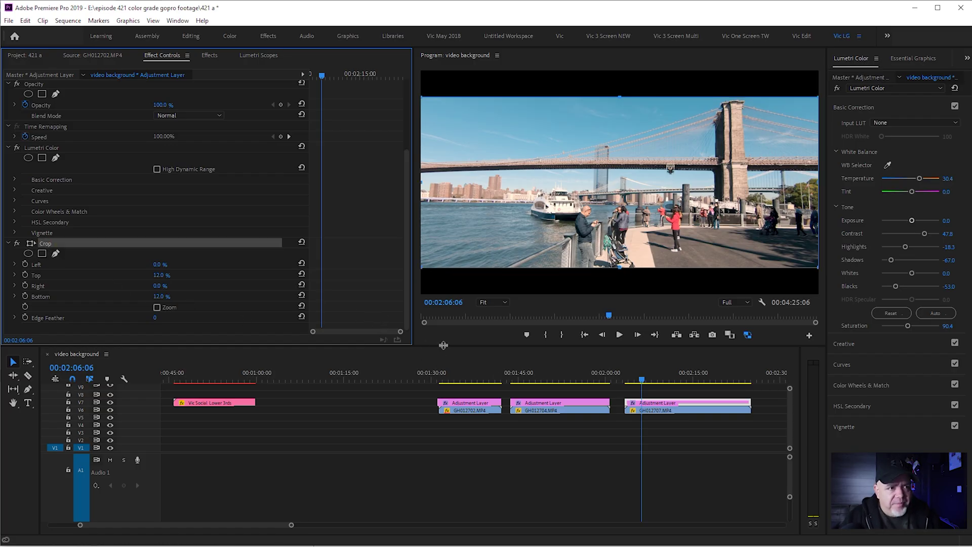
{"action": "left_click", "coordinate": [556, 377]}
{"action": "left_click", "coordinate": [567, 404]}
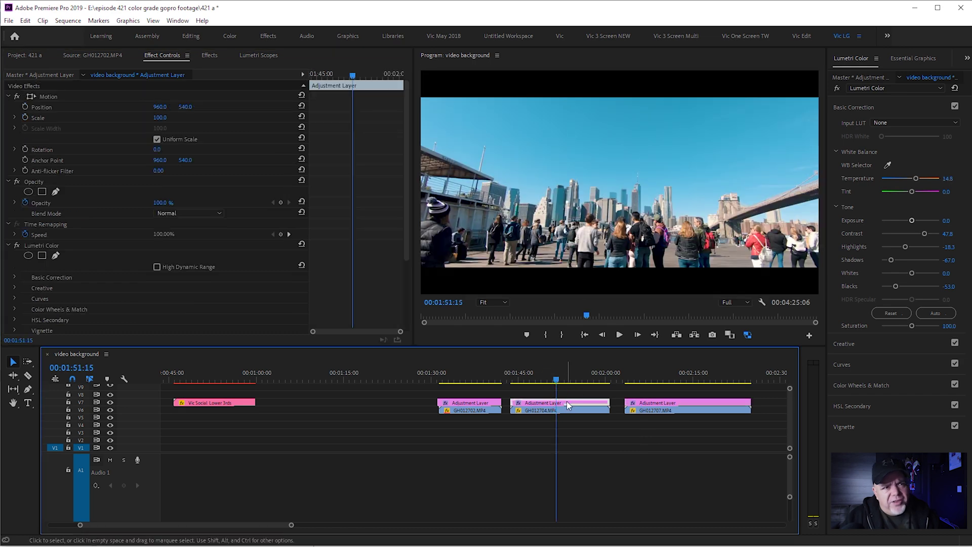
{"action": "left_click", "coordinate": [569, 411]}
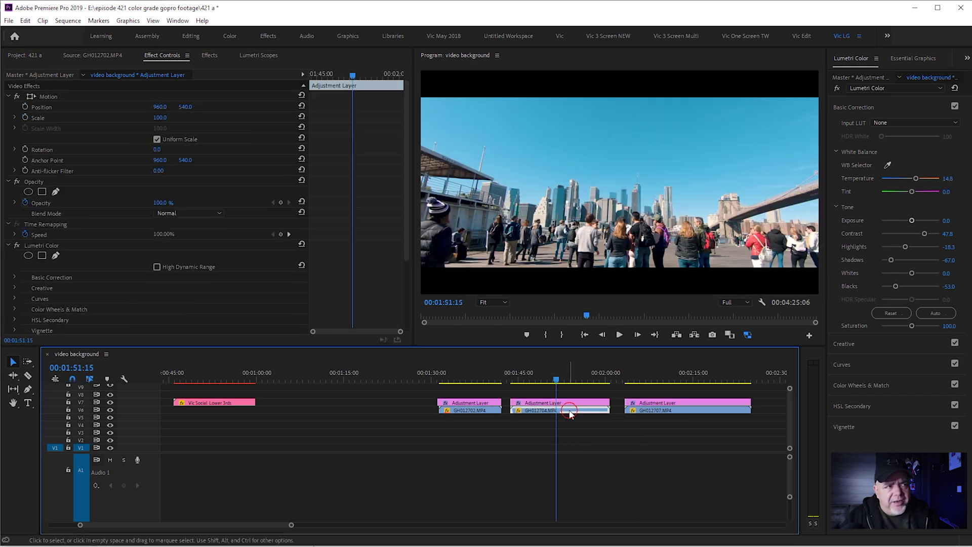
{"action": "mouse_move", "coordinate": [194, 112]}
{"action": "left_mouse_down"}
{"action": "mouse_move", "coordinate": [130, 113]}
{"action": "mouse_move", "coordinate": [202, 106]}
{"action": "left_mouse_up"}
Paste the copied Crop effect onto the adjustment layer above GH012702.MP4.
{"action": "left_click", "coordinate": [463, 378]}
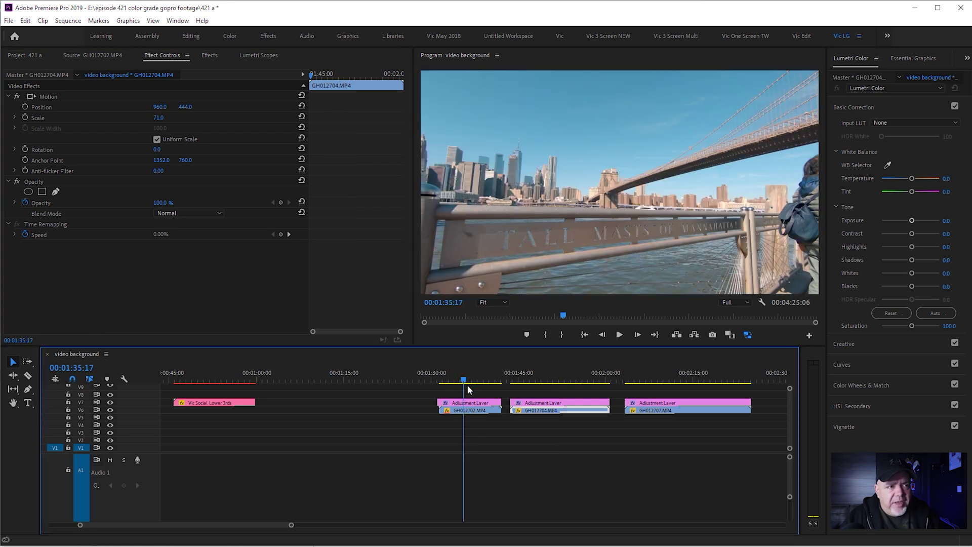
{"action": "left_click", "coordinate": [473, 403]}
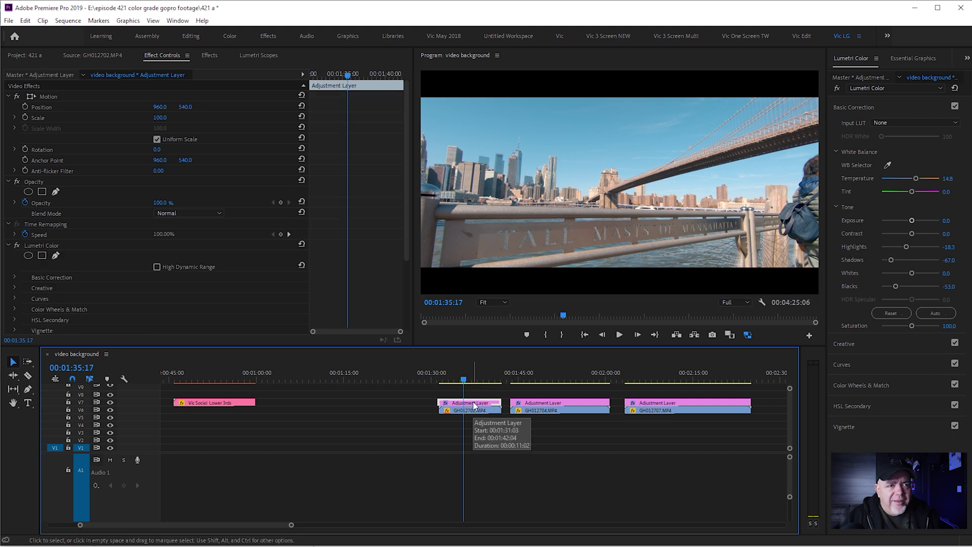